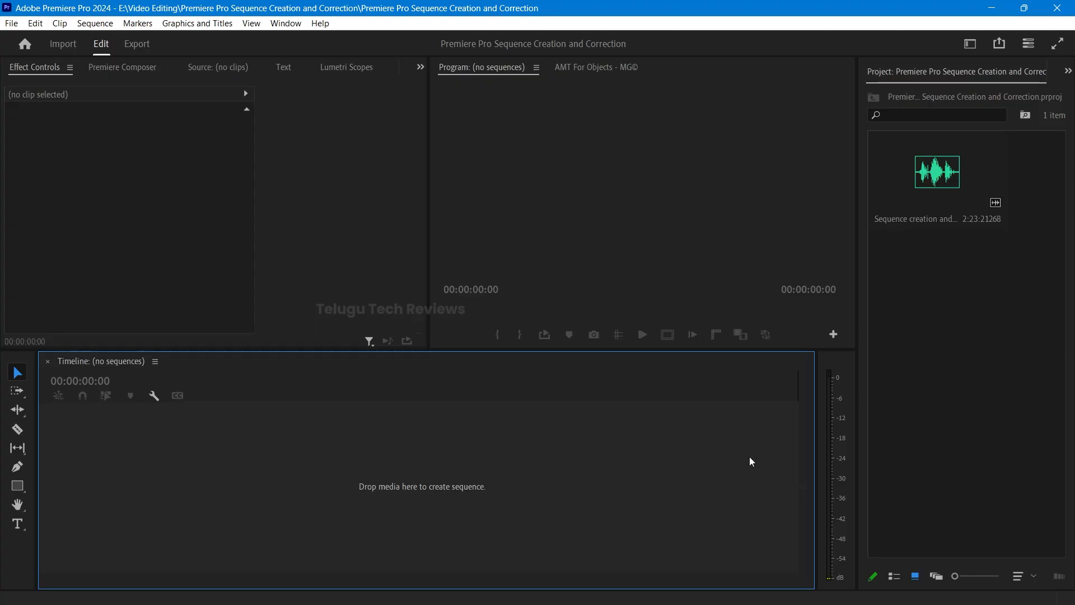
Step: Import the ups and downs video from the B rolls folder and create a matching sequence from it in the timeline
{"action": "double_click", "coordinate": [972, 304]}
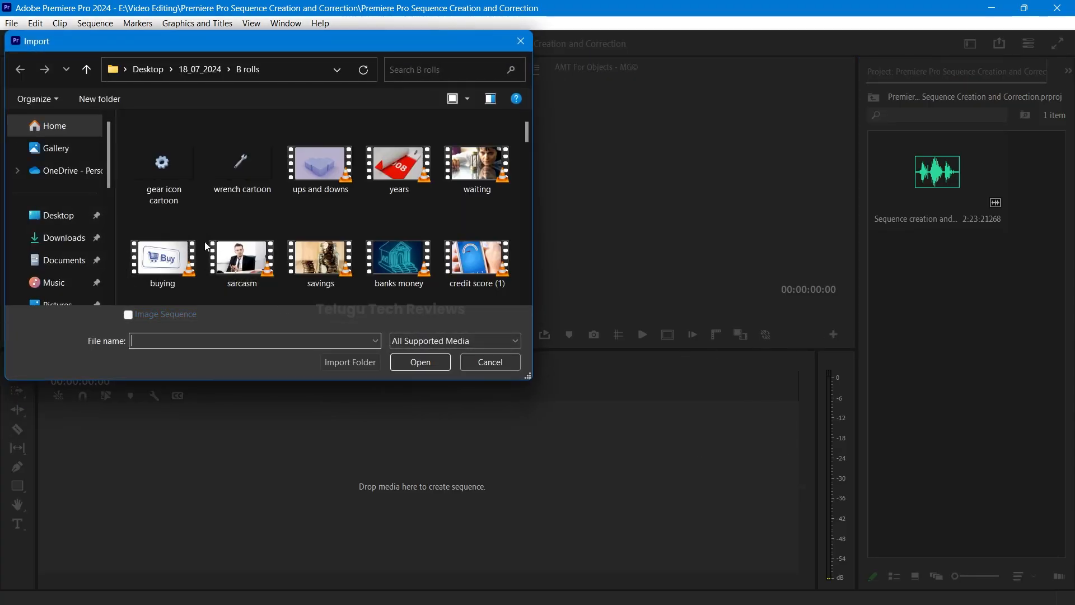
{"action": "double_click", "coordinate": [312, 165]}
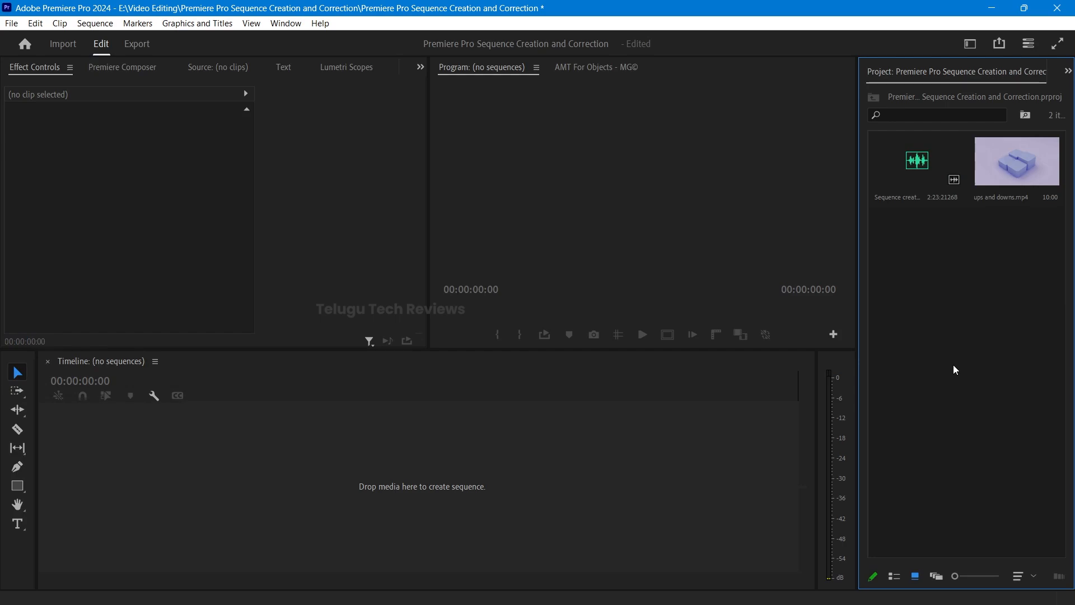
{"action": "left_click_drag", "start_coordinate": [999, 164], "coordinate": [451, 474]}
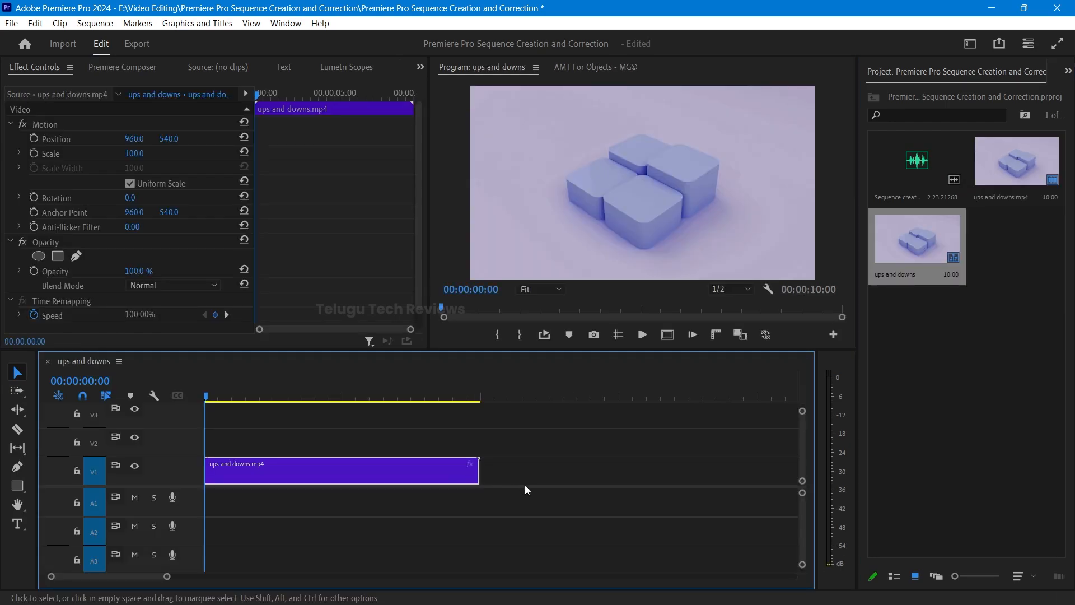
{"action": "left_click", "coordinate": [637, 479]}
{"action": "left_click", "coordinate": [929, 411]}
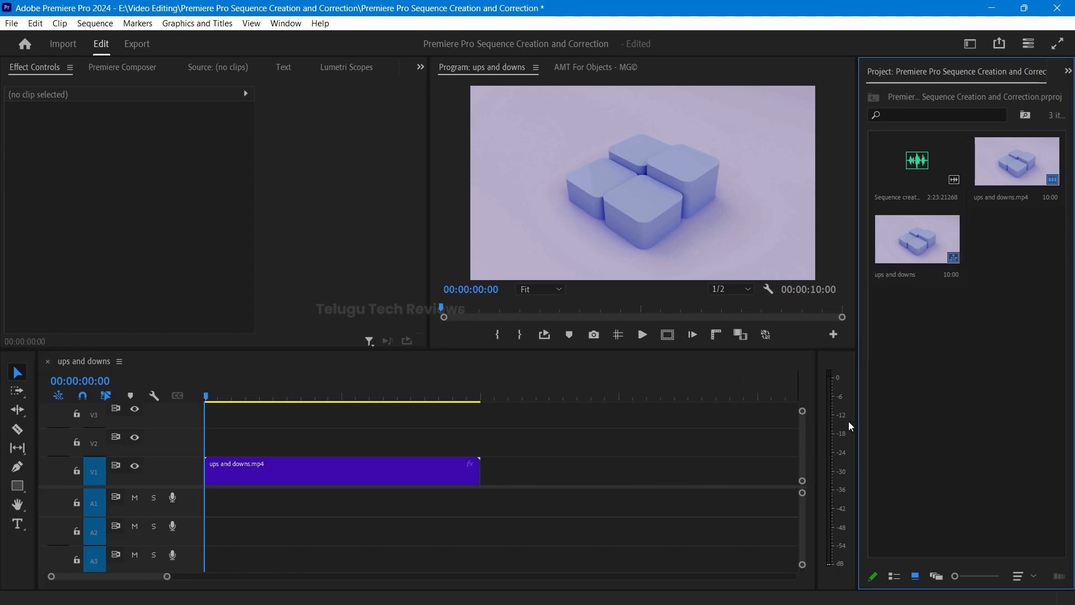
{"action": "left_click", "coordinate": [358, 440]}
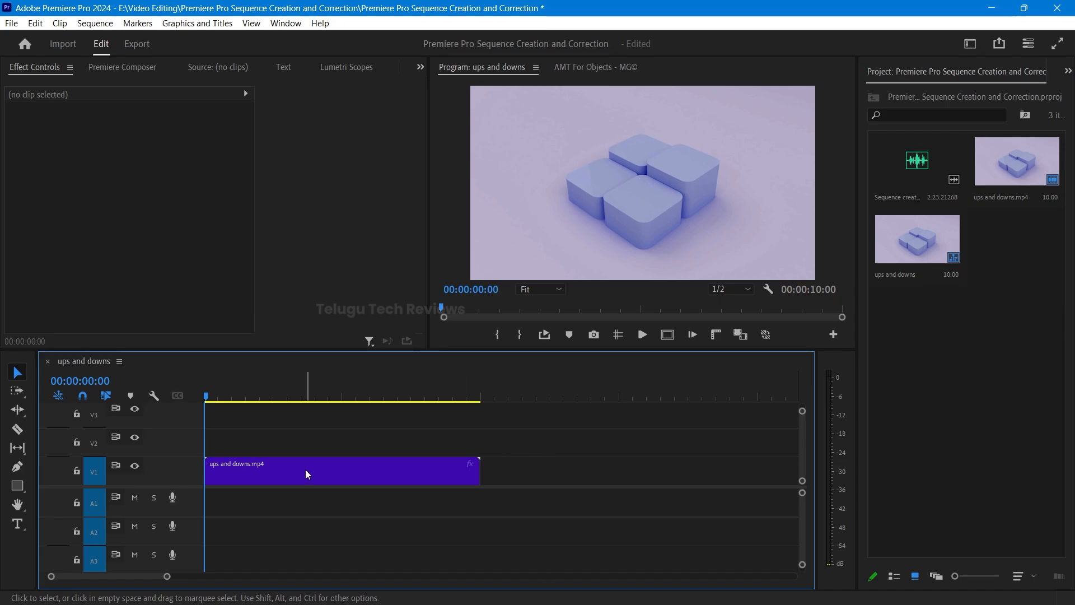
Step: Examine the editing mode, frame size and timebase in the settings of the ups and downs sequence
{"action": "left_click", "coordinate": [95, 25]}
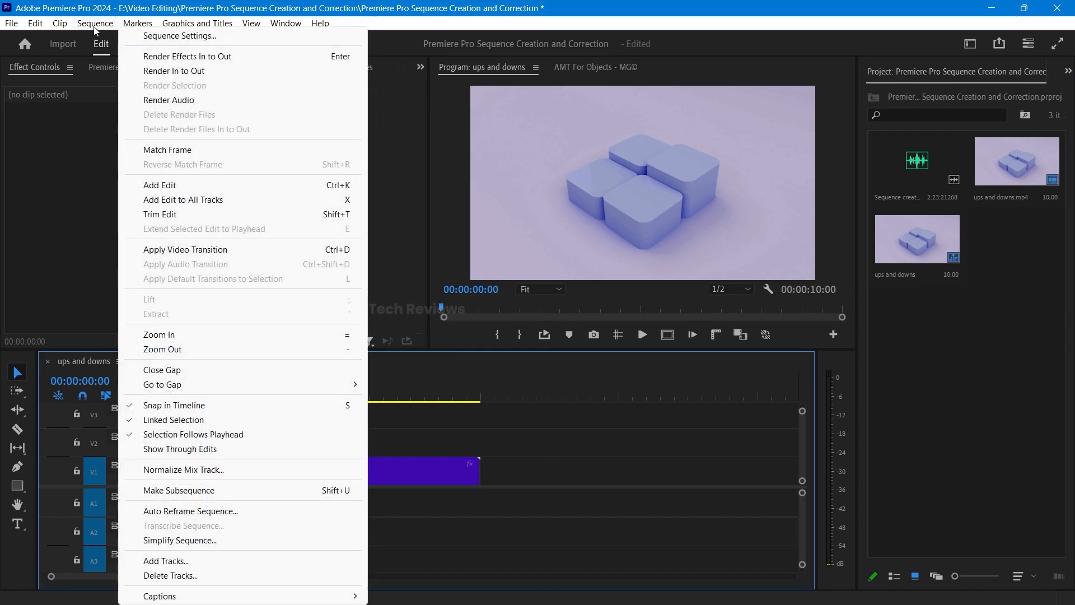
{"action": "left_click", "coordinate": [174, 36]}
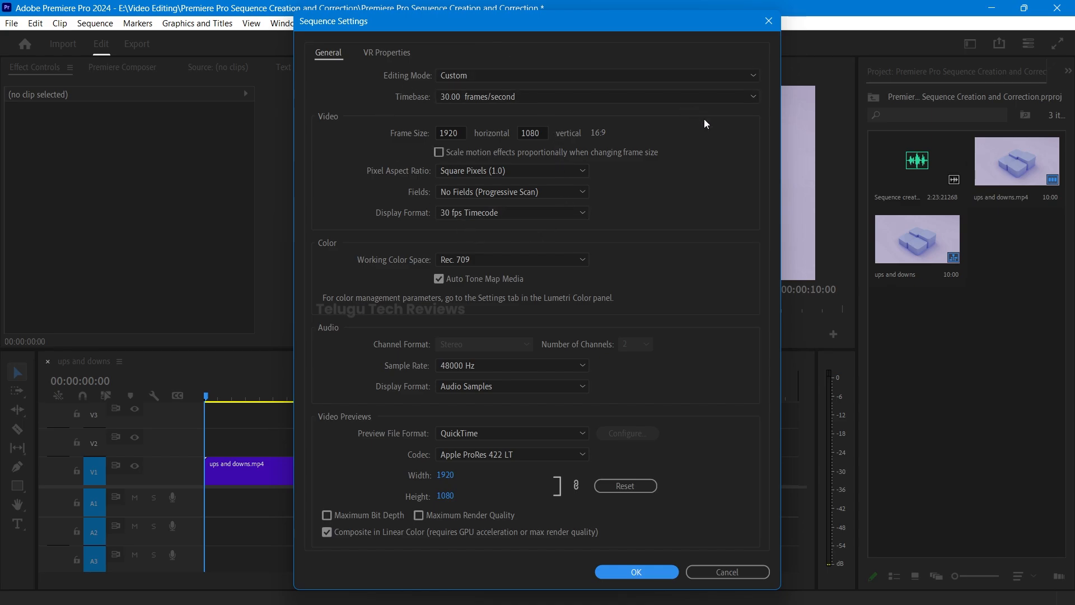
{"action": "left_click", "coordinate": [481, 72]}
{"action": "left_click", "coordinate": [333, 141]}
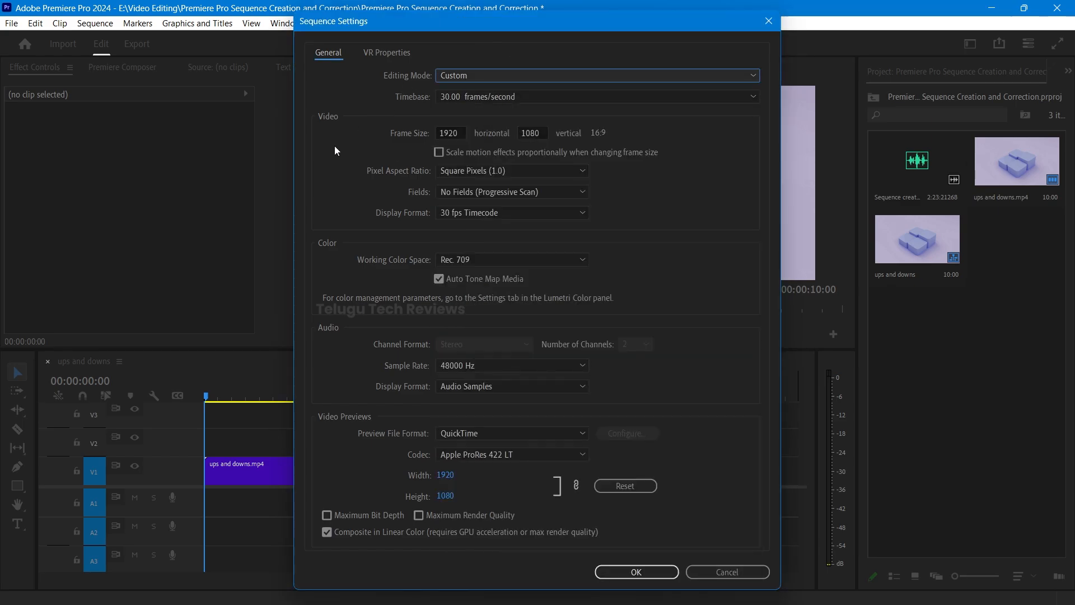
{"action": "left_click", "coordinate": [459, 133]}
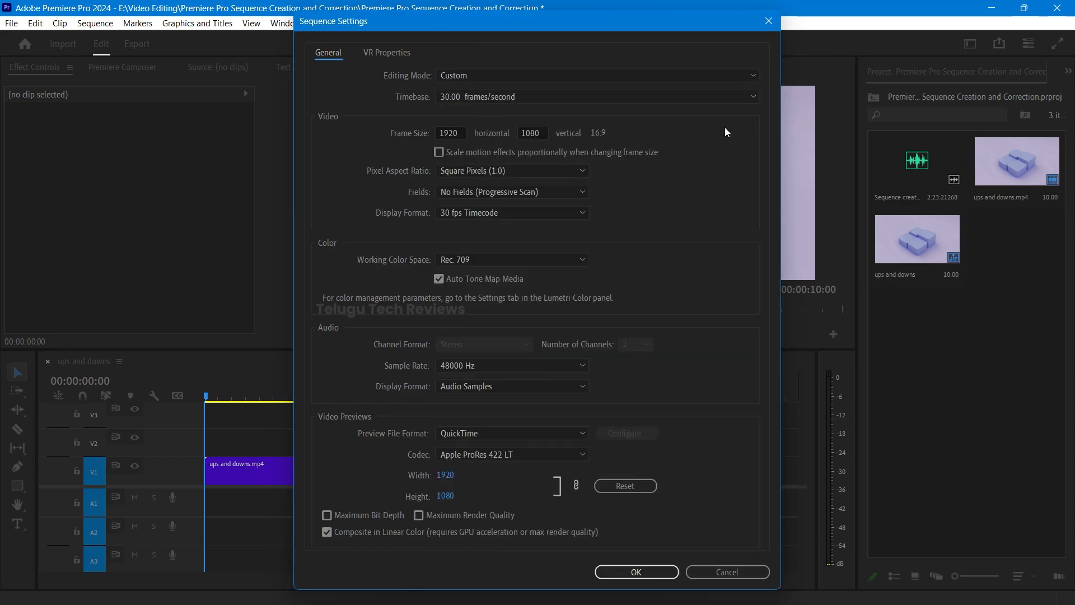
{"action": "key", "text": "Tab"}
{"action": "left_click", "coordinate": [495, 95]}
{"action": "left_click", "coordinate": [338, 190]}
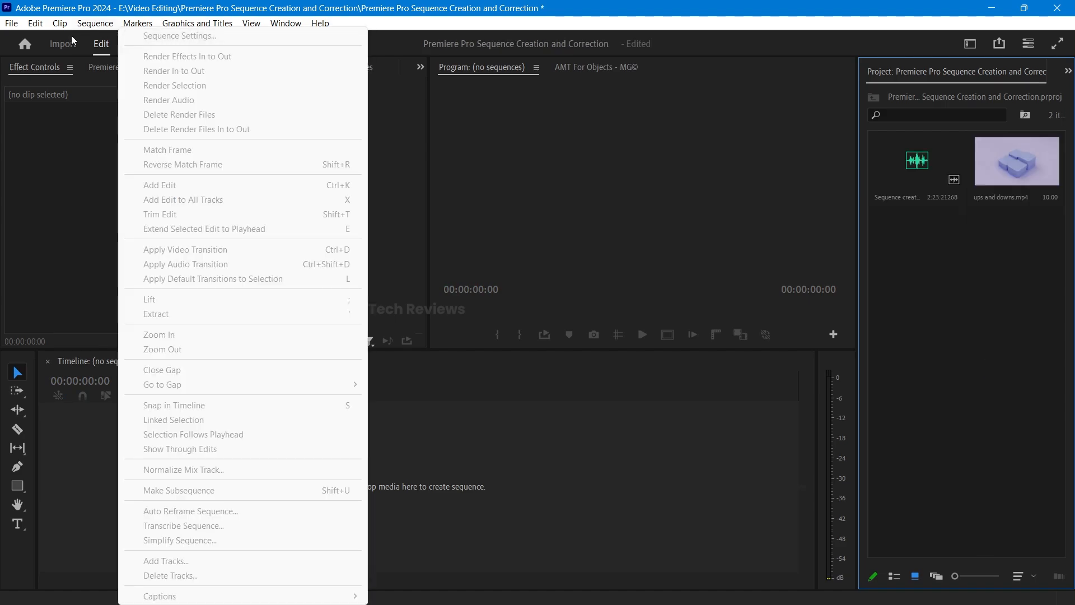
Step: Start a new sequence and set its timebase to 30.00 frames/second
{"action": "mouse_move", "coordinate": [11, 23]}
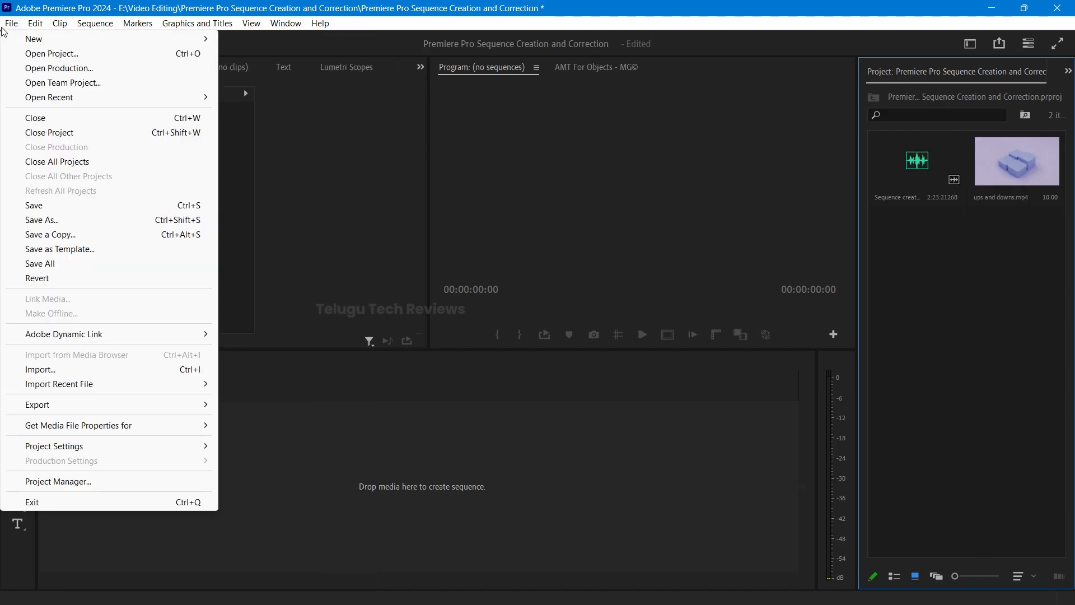
{"action": "mouse_move", "coordinate": [32, 40]}
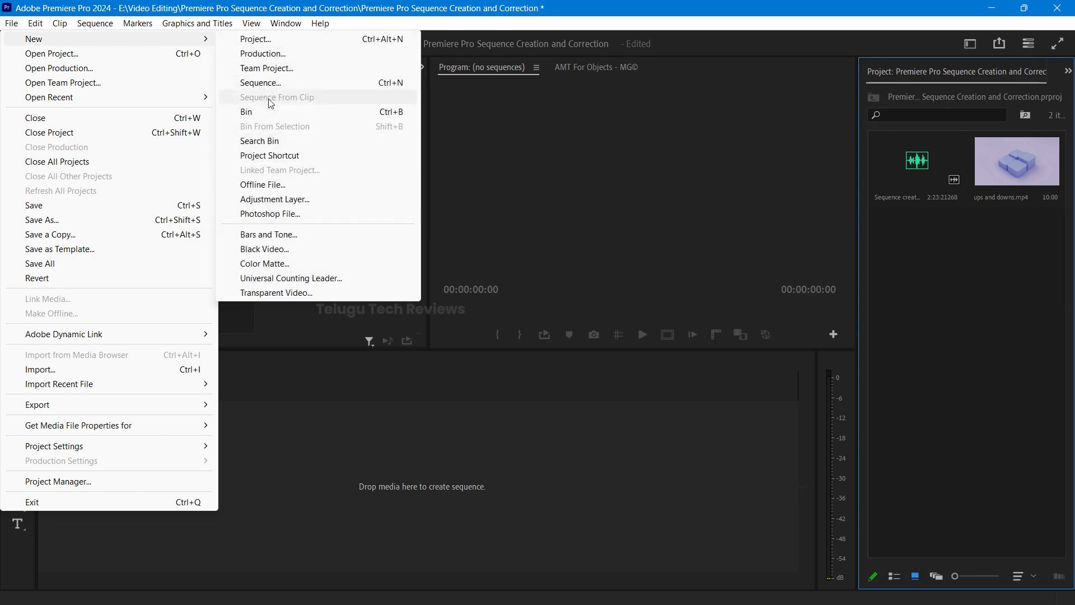
{"action": "left_click", "coordinate": [264, 82]}
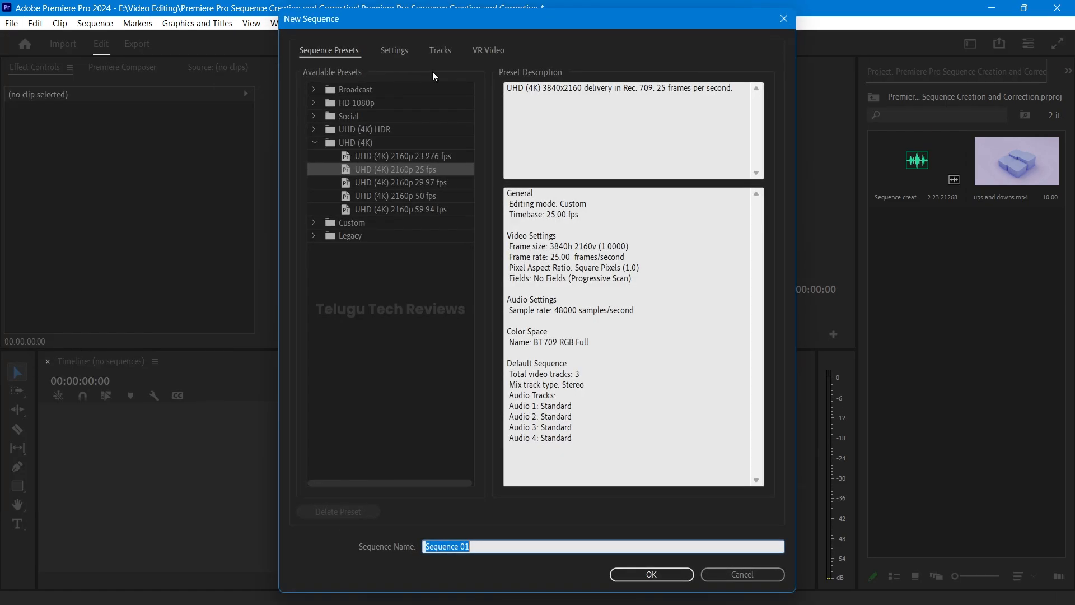
{"action": "left_click", "coordinate": [394, 52]}
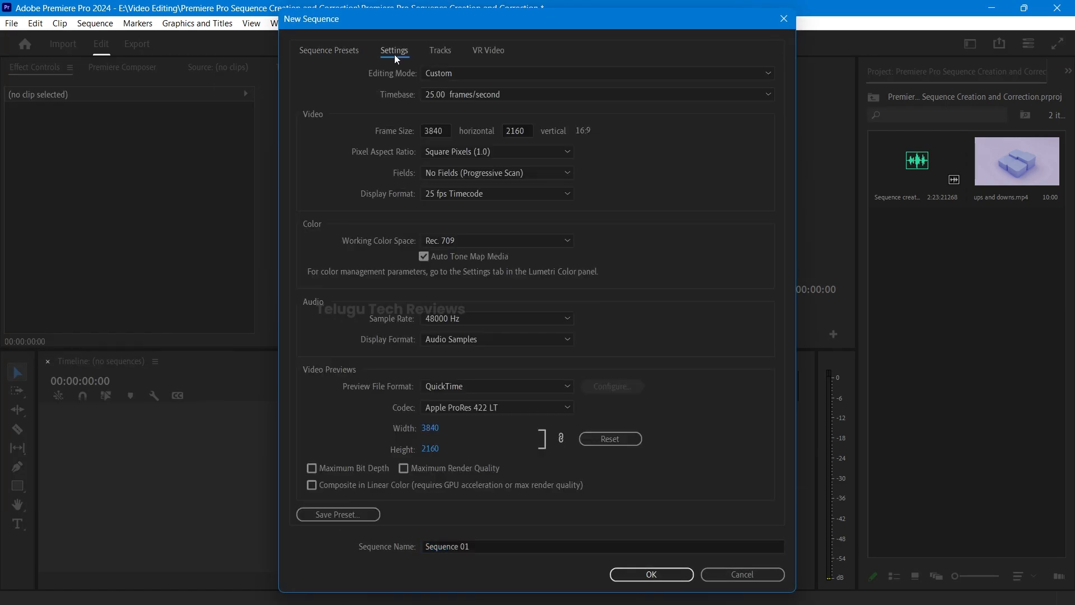
{"action": "left_click", "coordinate": [469, 73]}
{"action": "left_click", "coordinate": [468, 73]}
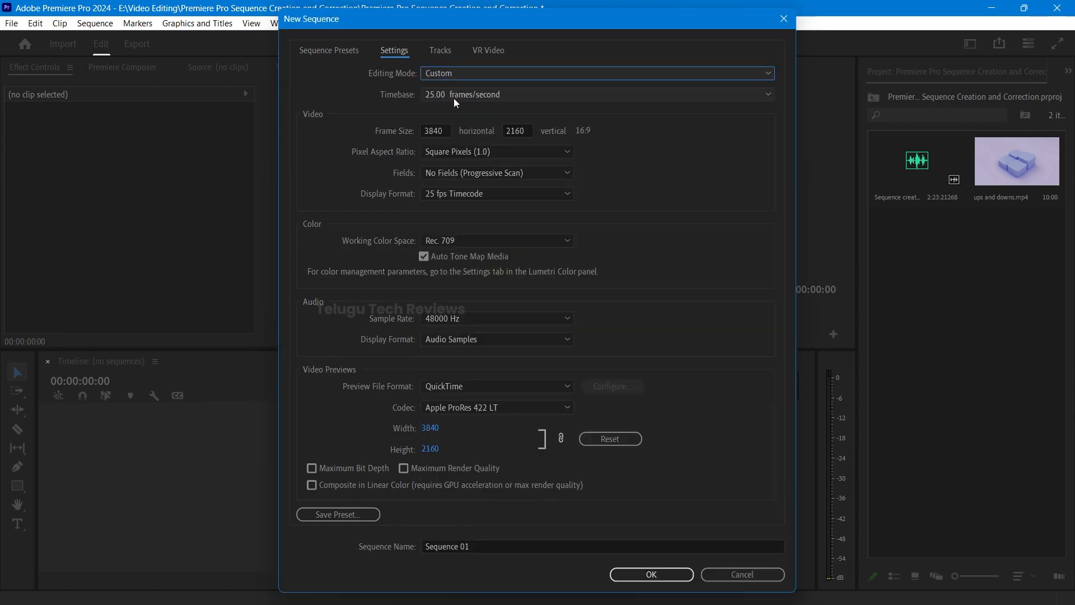
{"action": "left_click", "coordinate": [453, 95]}
{"action": "left_click", "coordinate": [463, 234]}
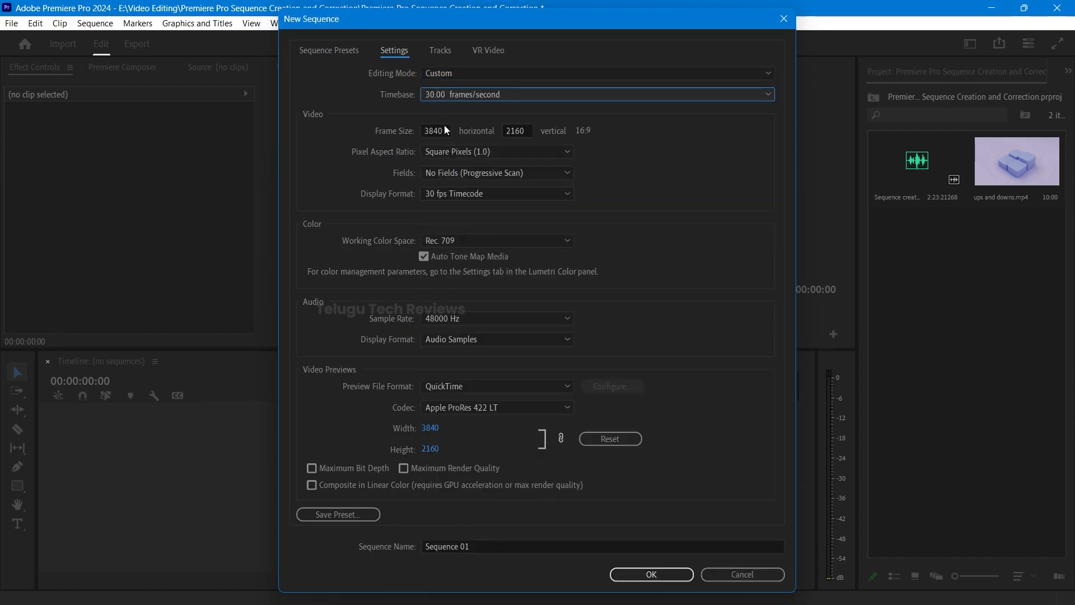
Step: Create the sequence as "premiere pro sequence creation and editing" and place the ups and downs.mp4 clip at the start of track V1
{"action": "left_click", "coordinate": [481, 546]}
{"action": "key", "text": "BackSpace"}
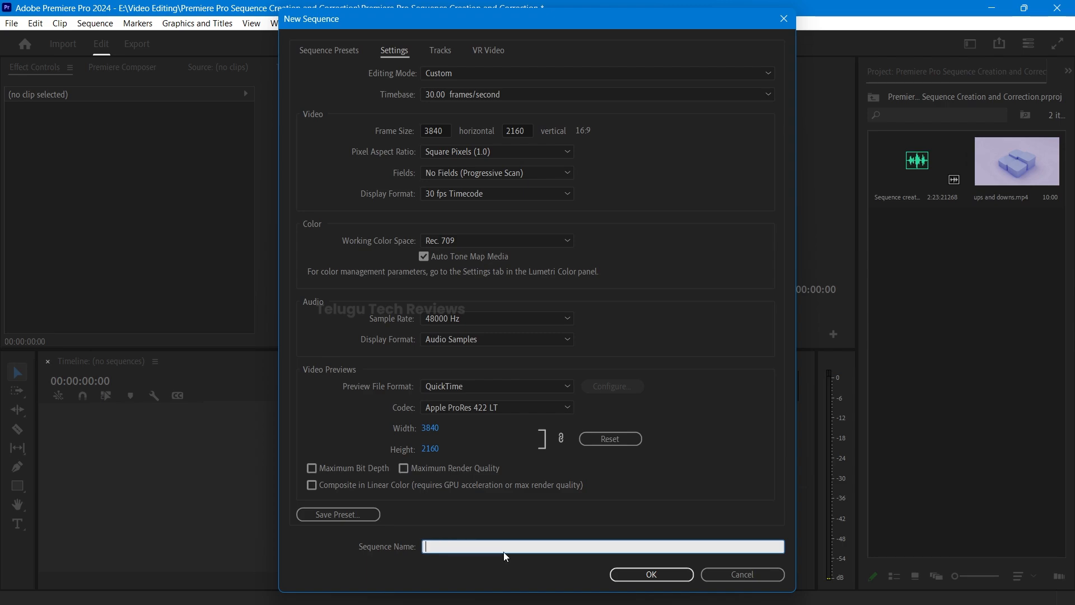
{"action": "type", "text": "premiere pro sequence creation and erd"}
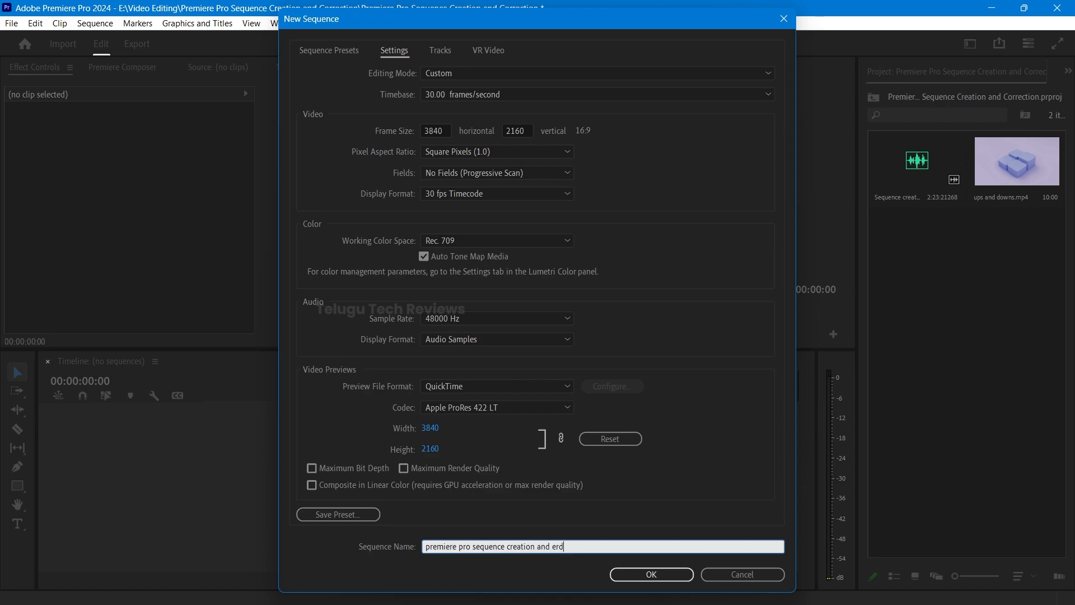
{"action": "key", "text": "BackSpace"}
{"action": "type", "text": "diting"}
{"action": "left_click", "coordinate": [645, 572]}
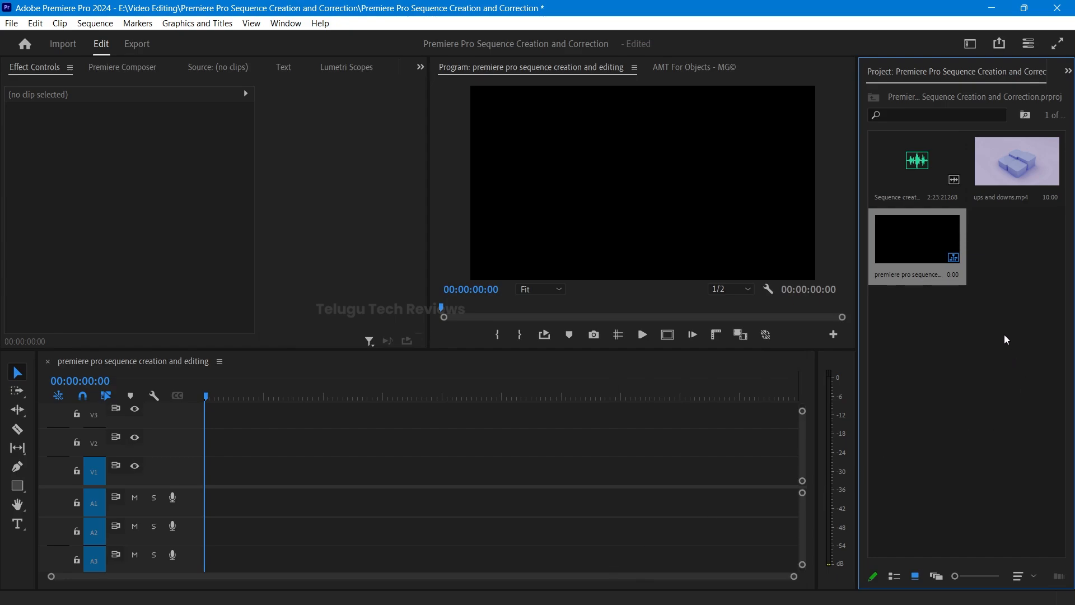
{"action": "left_click_drag", "start_coordinate": [1004, 167], "coordinate": [213, 480]}
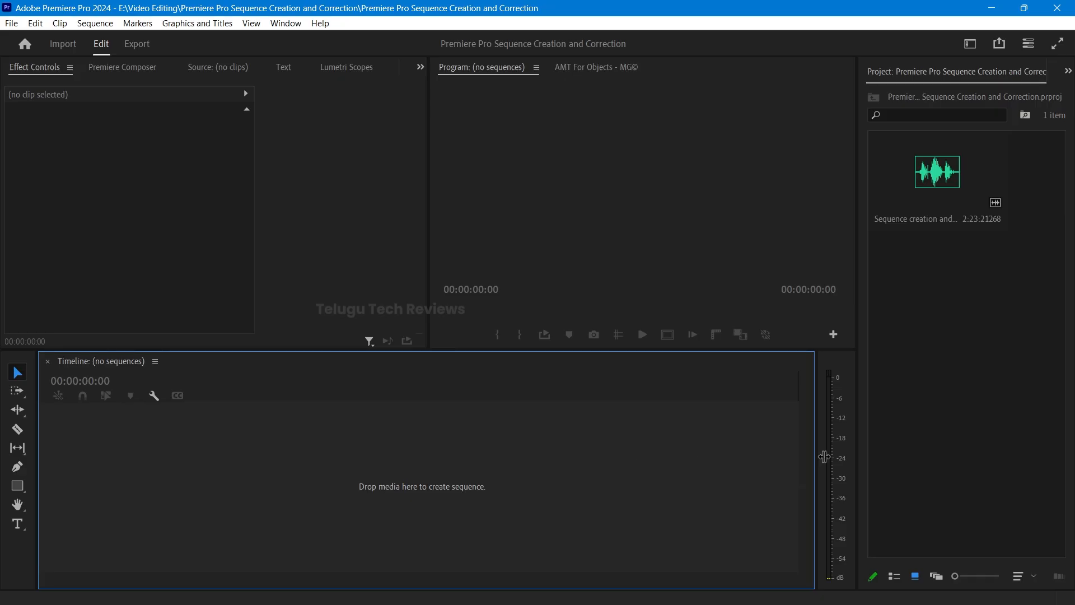
Step: Import the ups and downs video into the project and build a sequence from it on the empty timeline
{"action": "double_click", "coordinate": [972, 304]}
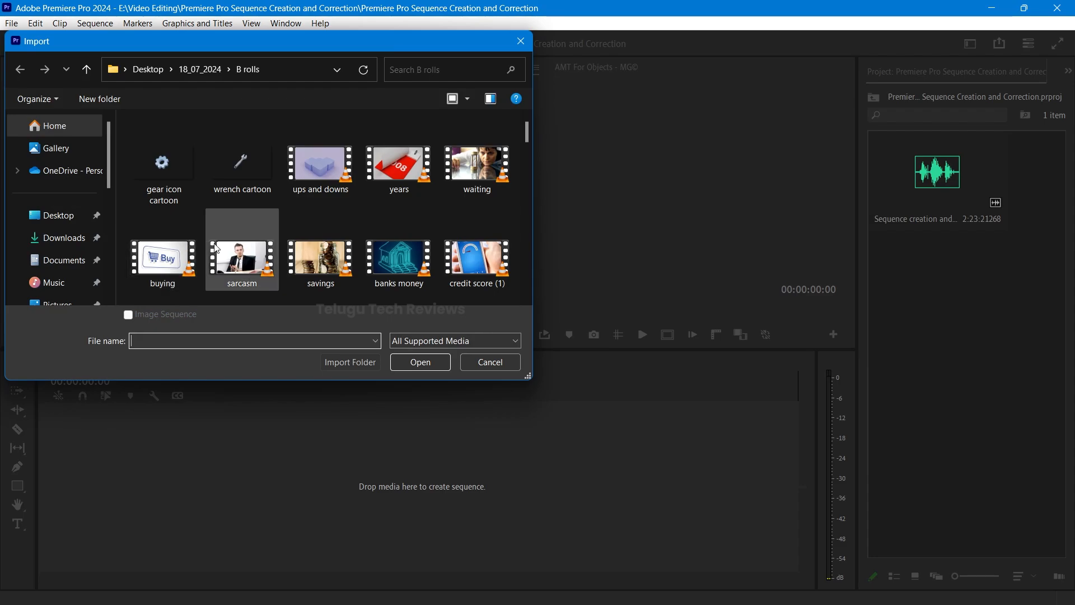
{"action": "double_click", "coordinate": [311, 163]}
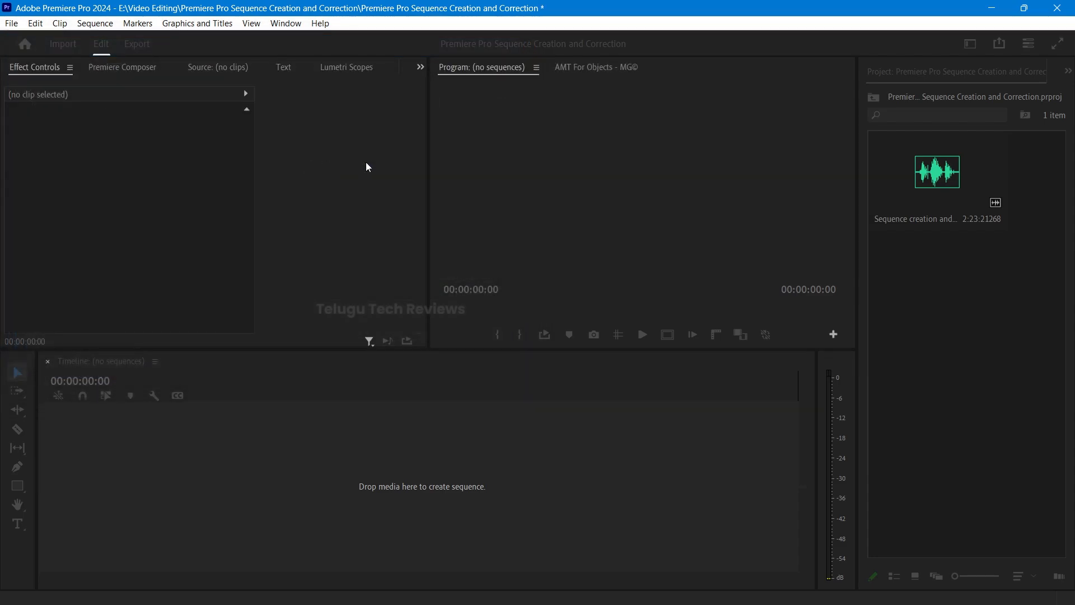
{"action": "left_click_drag", "start_coordinate": [996, 167], "coordinate": [454, 480]}
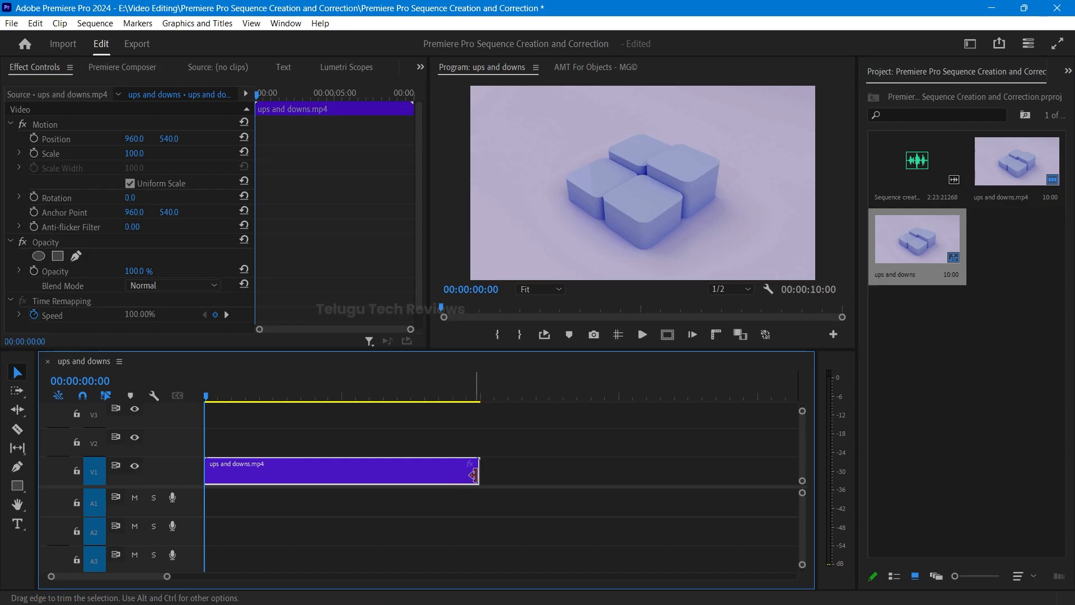
{"action": "left_click", "coordinate": [636, 485]}
{"action": "left_click", "coordinate": [95, 23]}
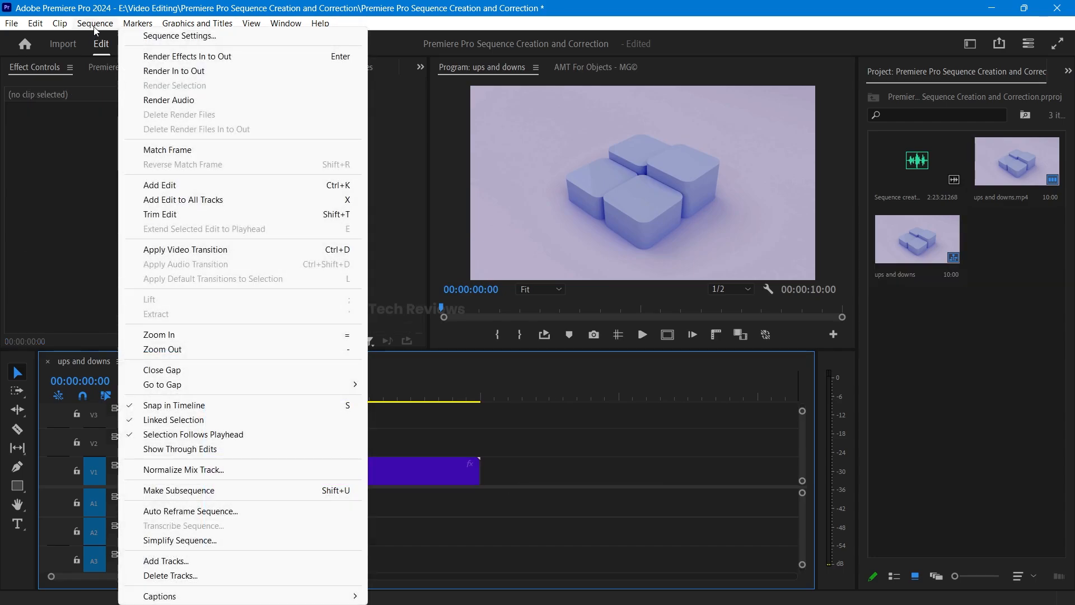
{"action": "left_click", "coordinate": [174, 35]}
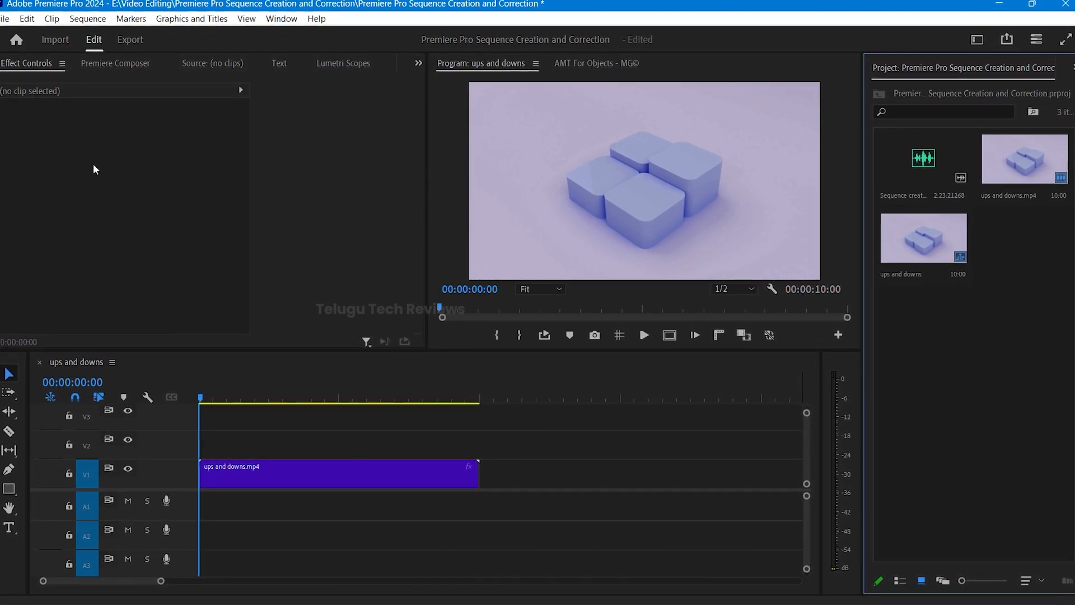
{"action": "left_click", "coordinate": [83, 17]}
{"action": "mouse_move", "coordinate": [124, 18]}
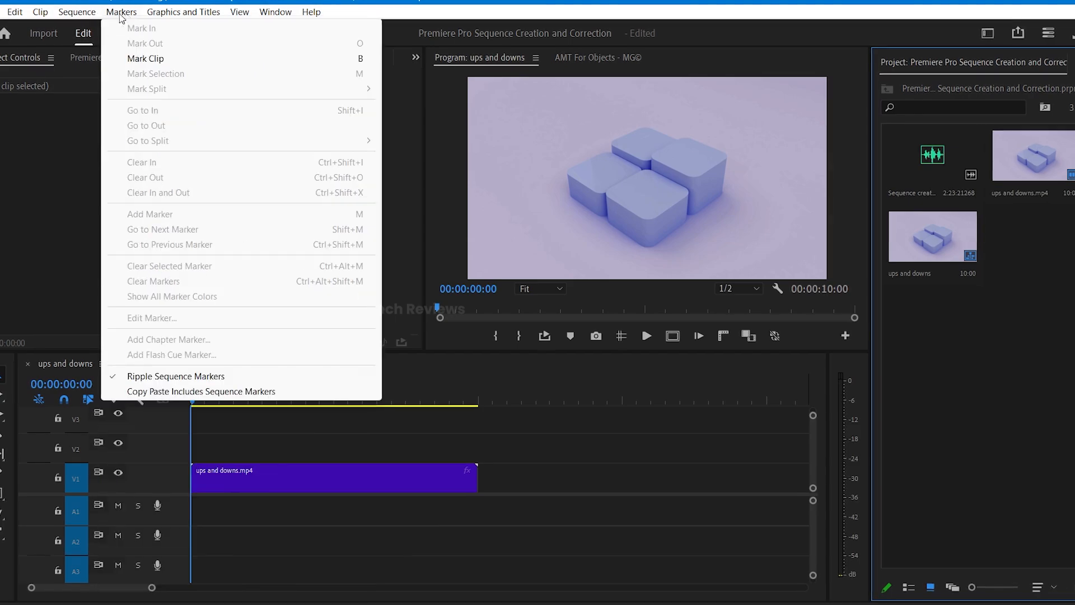
{"action": "left_click", "coordinate": [531, 479]}
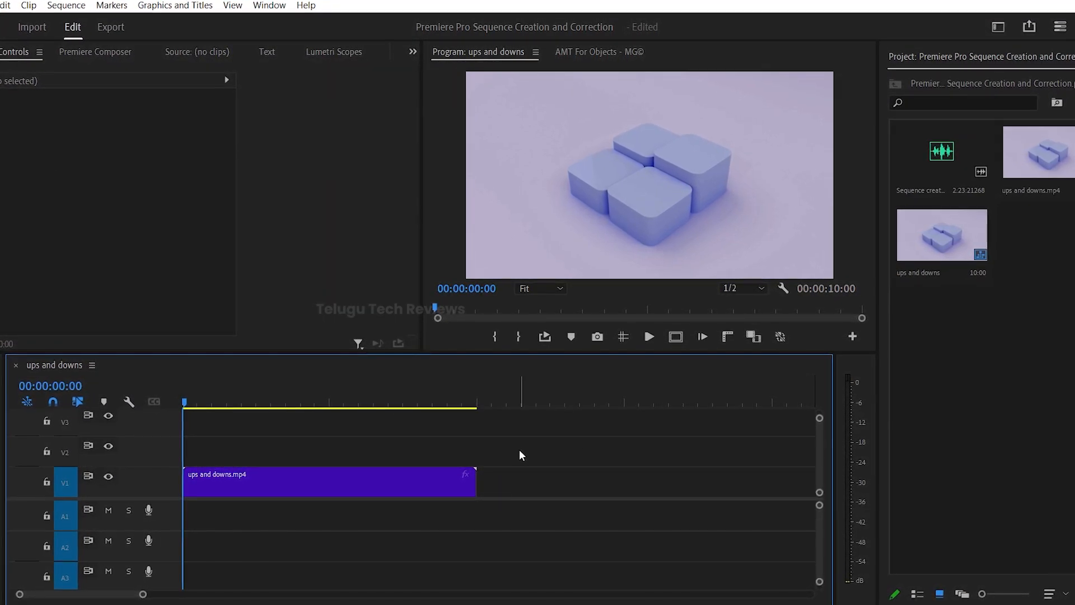
Step: Open the active sequence's settings and examine its editing mode options, frame size and available timebase frame rates
{"action": "left_click", "coordinate": [65, 10]}
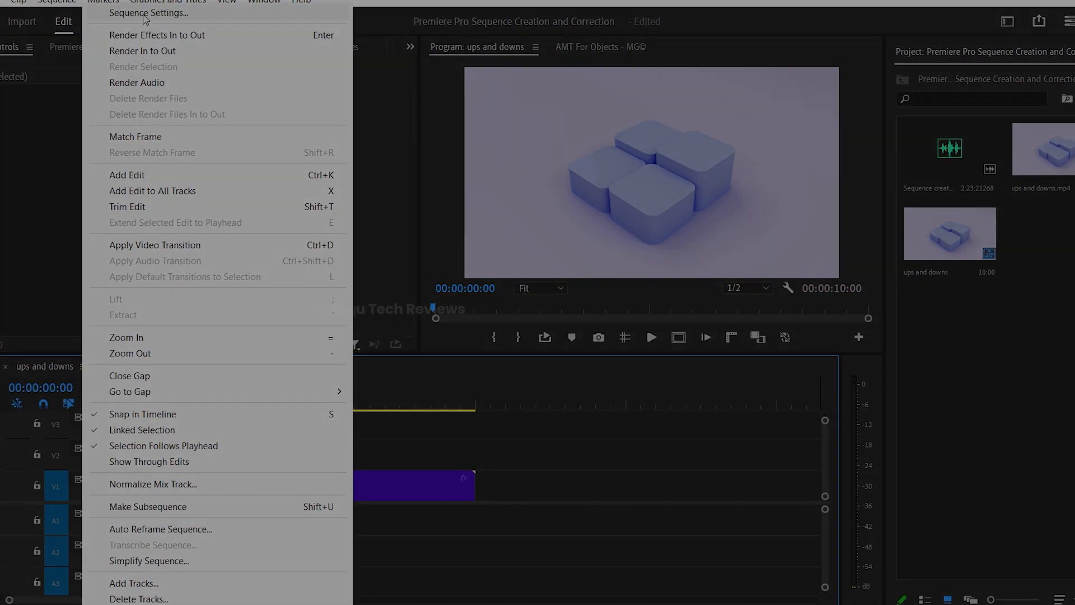
{"action": "left_click", "coordinate": [147, 15]}
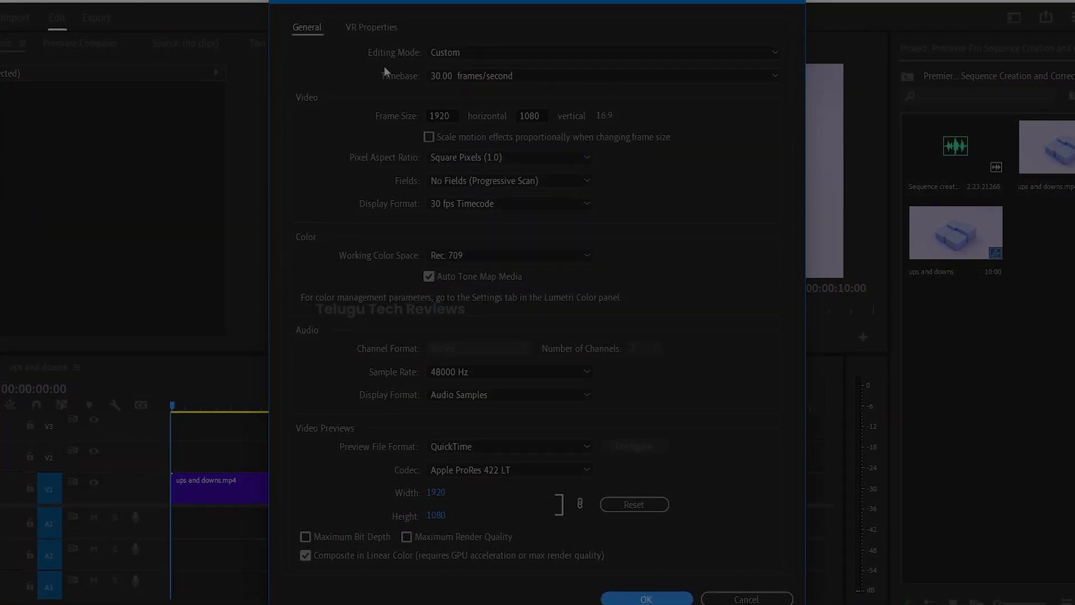
{"action": "left_click", "coordinate": [477, 48]}
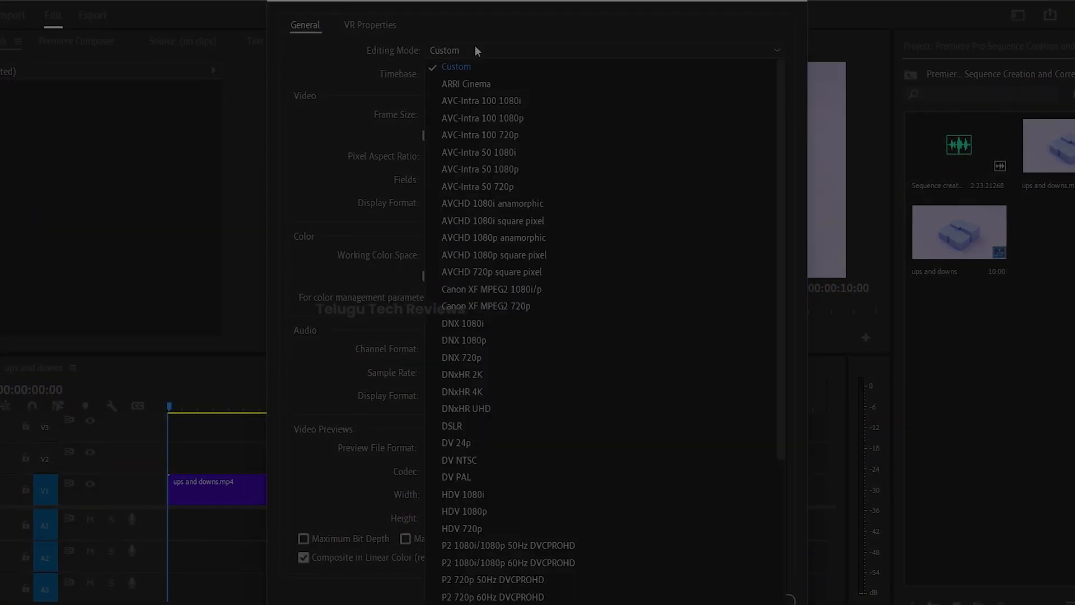
{"action": "left_click", "coordinate": [307, 125]}
{"action": "double_click", "coordinate": [445, 113]}
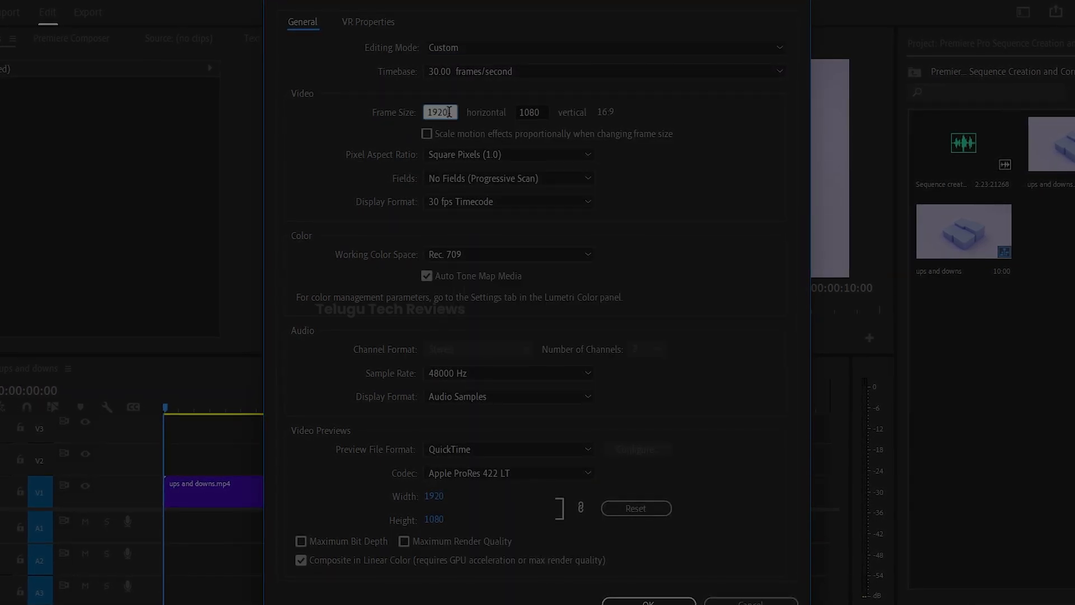
{"action": "left_click", "coordinate": [753, 124]}
{"action": "left_click_drag", "start_coordinate": [539, 112], "coordinate": [455, 112]}
{"action": "left_click", "coordinate": [762, 115]}
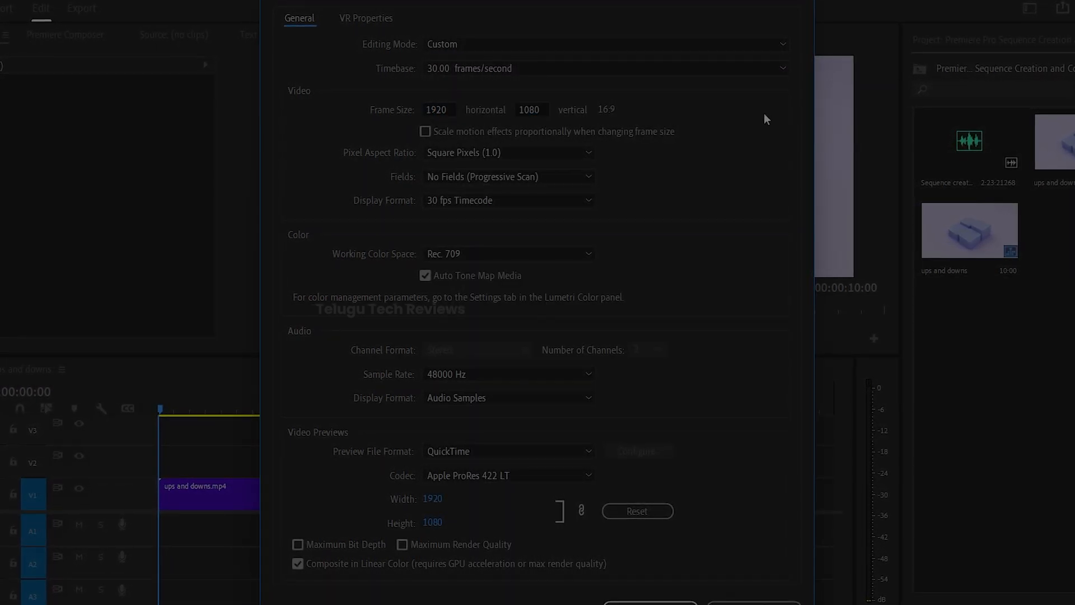
{"action": "left_click", "coordinate": [489, 65]}
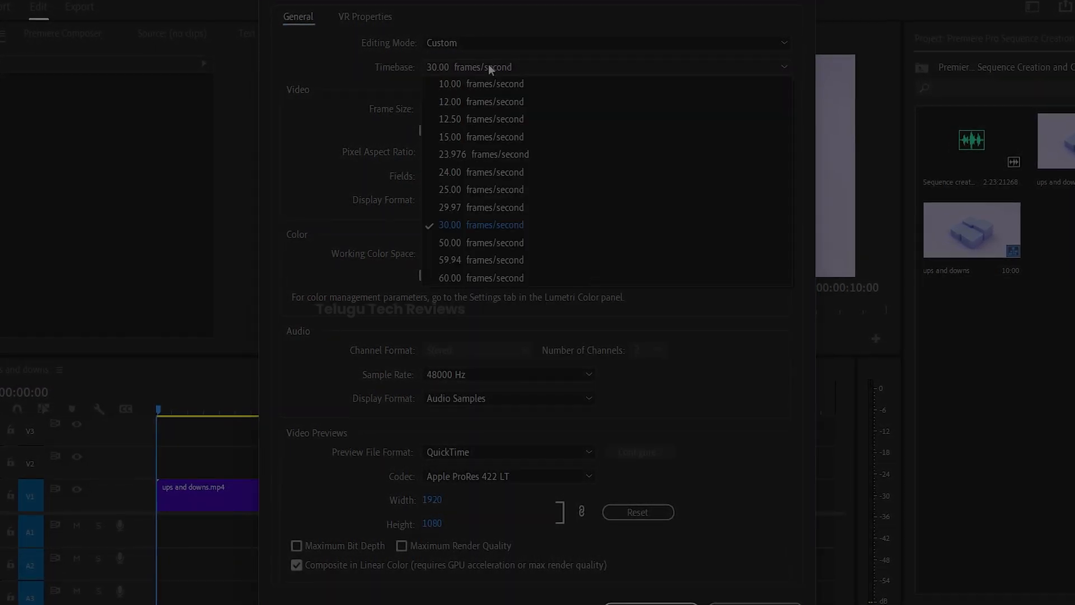
{"action": "left_click", "coordinate": [315, 182]}
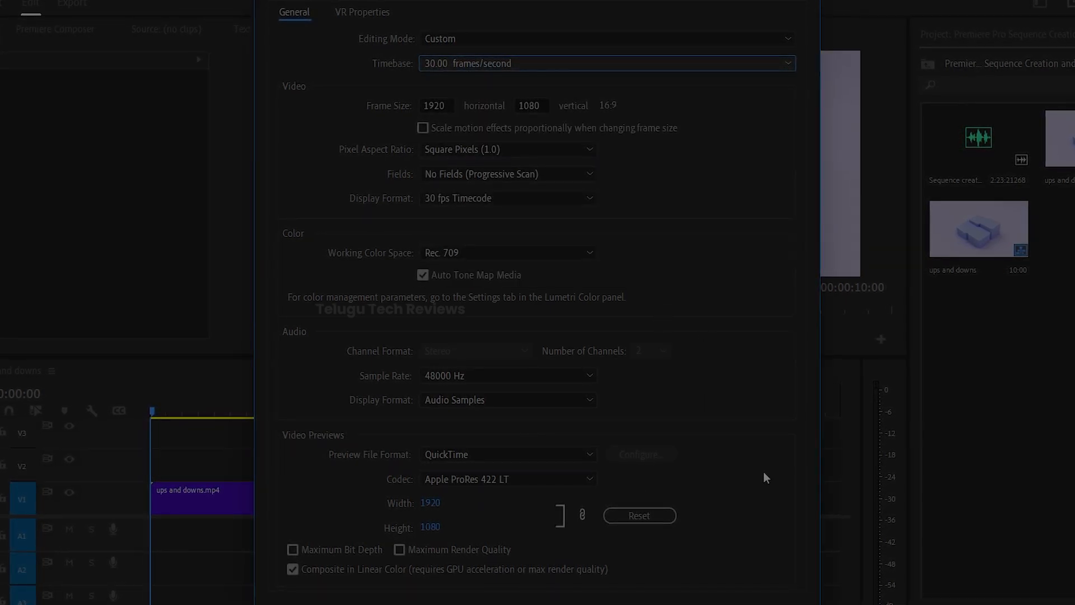